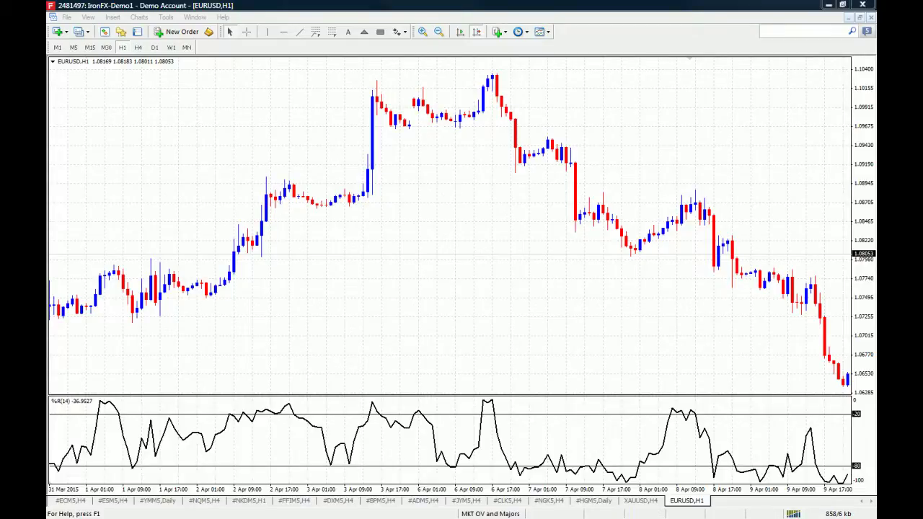
Step: Shift the EURUSD H1 chart back a few bars so it ends at 9 Apr 11:00
{"action": "key", "text": "Left"}
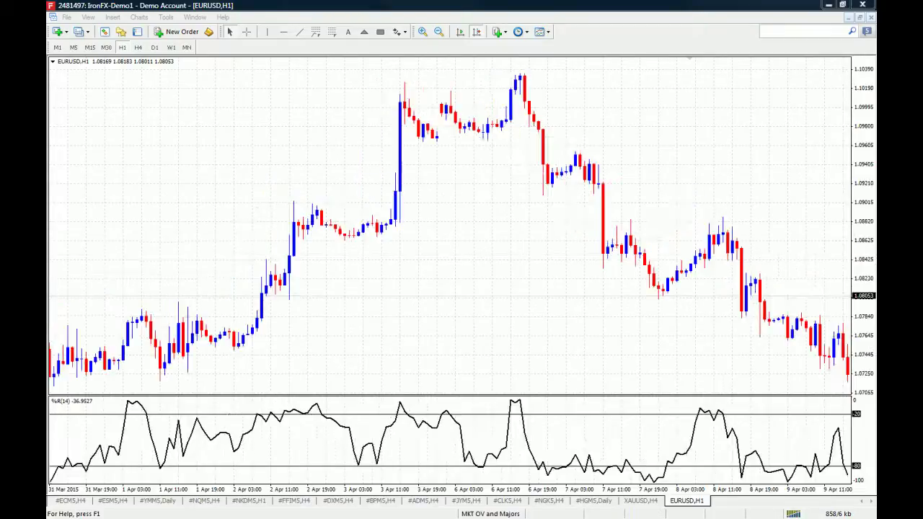
Step: Draw orange boxes over the Williams %R peak and the matching price peak
{"action": "left_click", "coordinate": [381, 32]}
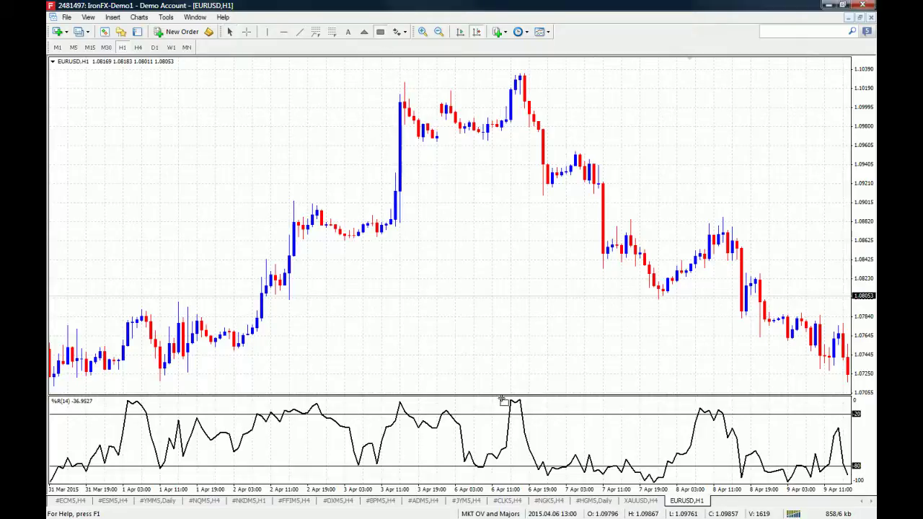
{"action": "left_click_drag", "start_coordinate": [509, 409], "coordinate": [528, 425]}
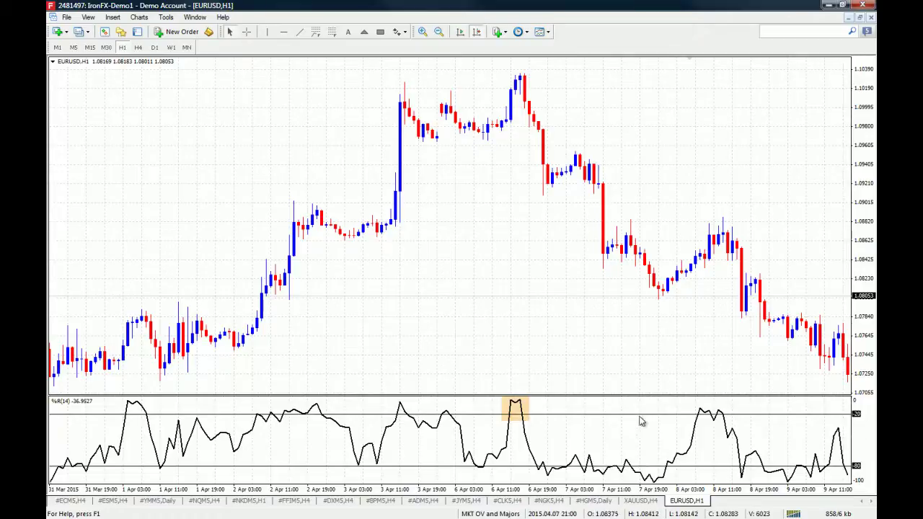
{"action": "left_click", "coordinate": [380, 32]}
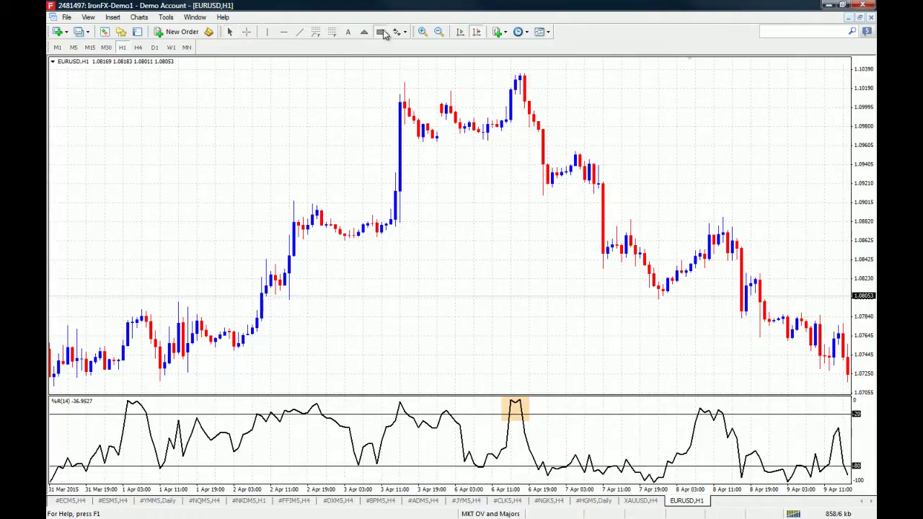
{"action": "mouse_move", "coordinate": [473, 74]}
{"action": "left_mouse_down"}
{"action": "mouse_move", "coordinate": [528, 105]}
{"action": "mouse_move", "coordinate": [553, 98]}
{"action": "left_mouse_up"}
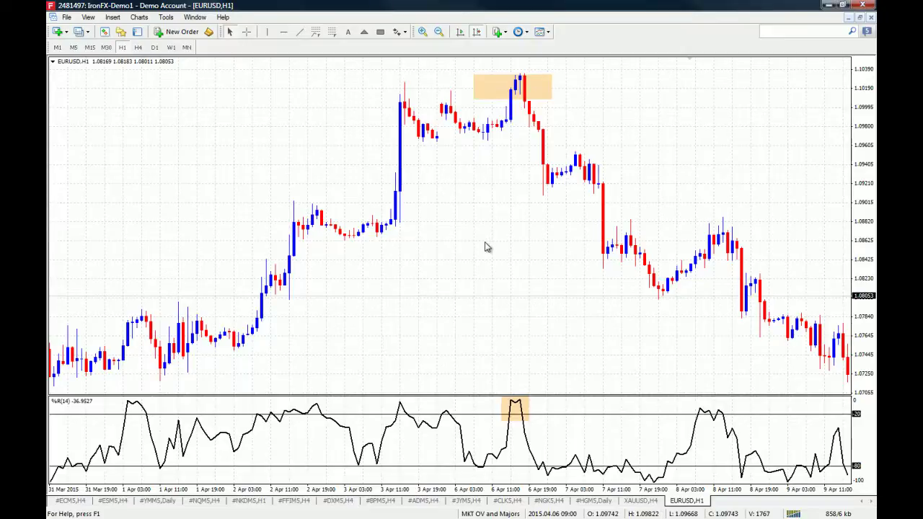
Step: Box the long %R oversold stretch and the two candle clusters after the drops
{"action": "left_click", "coordinate": [380, 32]}
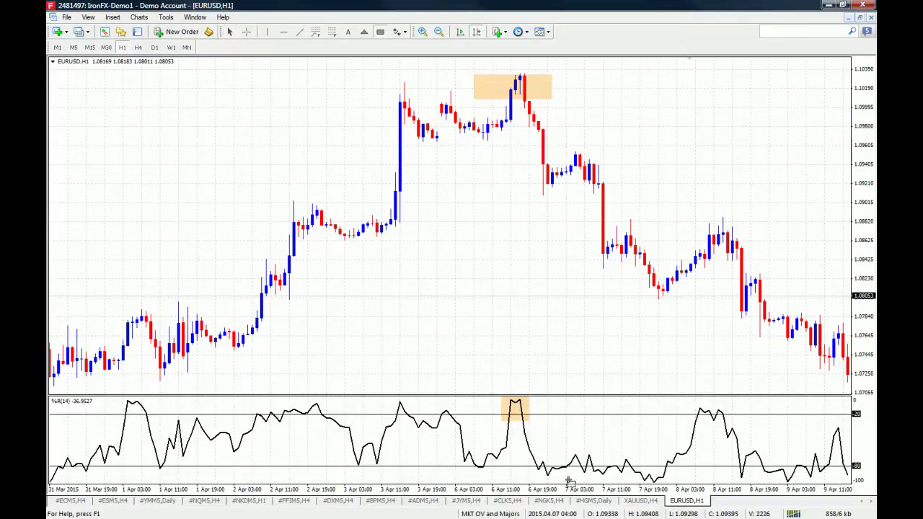
{"action": "left_click_drag", "start_coordinate": [544, 466], "coordinate": [673, 484]}
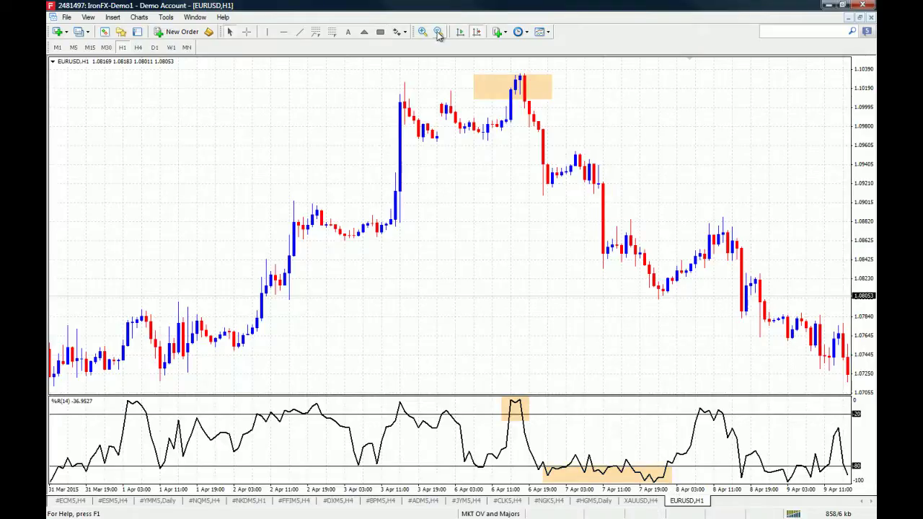
{"action": "left_click", "coordinate": [380, 31]}
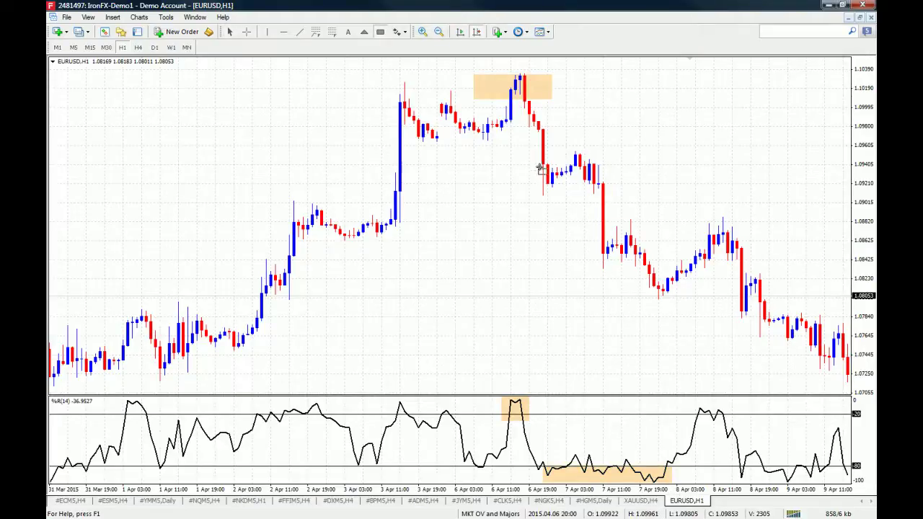
{"action": "left_click_drag", "start_coordinate": [534, 161], "coordinate": [598, 189]}
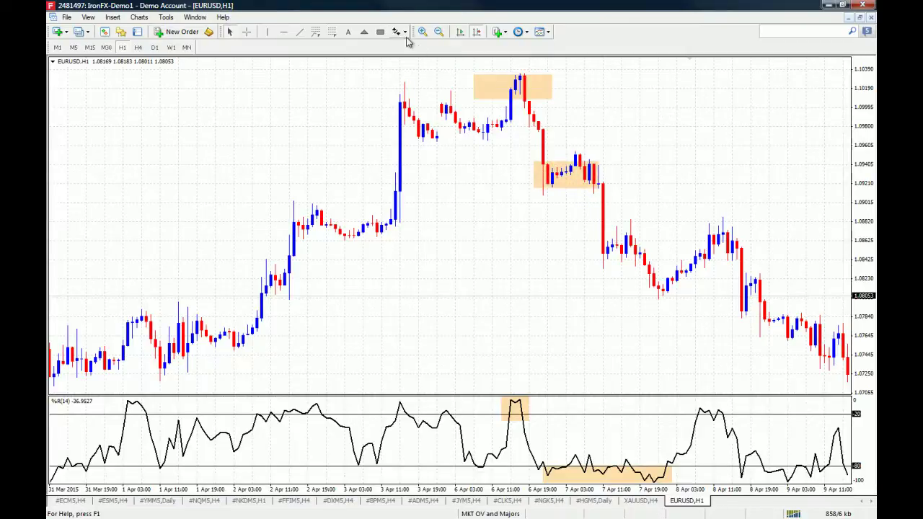
{"action": "left_click", "coordinate": [380, 31]}
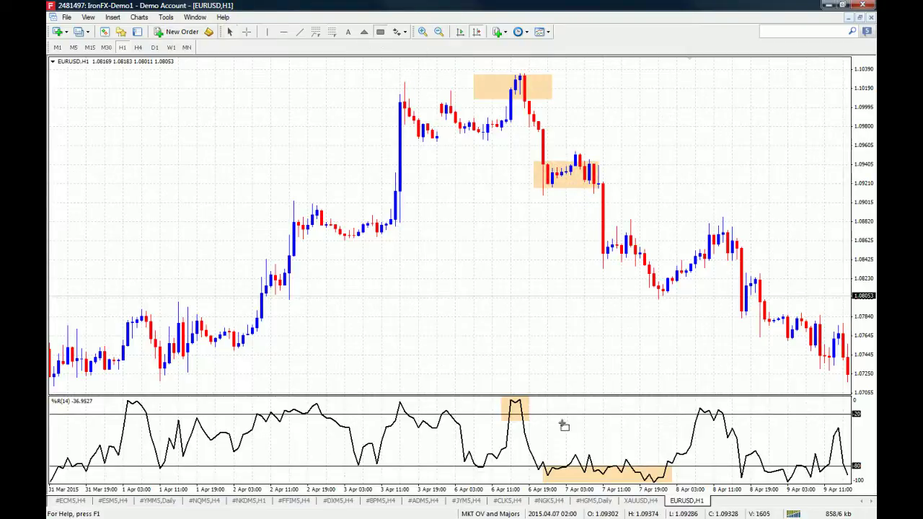
{"action": "left_click_drag", "start_coordinate": [596, 240], "coordinate": [676, 298]}
Step: Clear every rectangle from the chart, leaving only EURUSD candles and Williams %R
{"action": "left_click", "coordinate": [381, 31]}
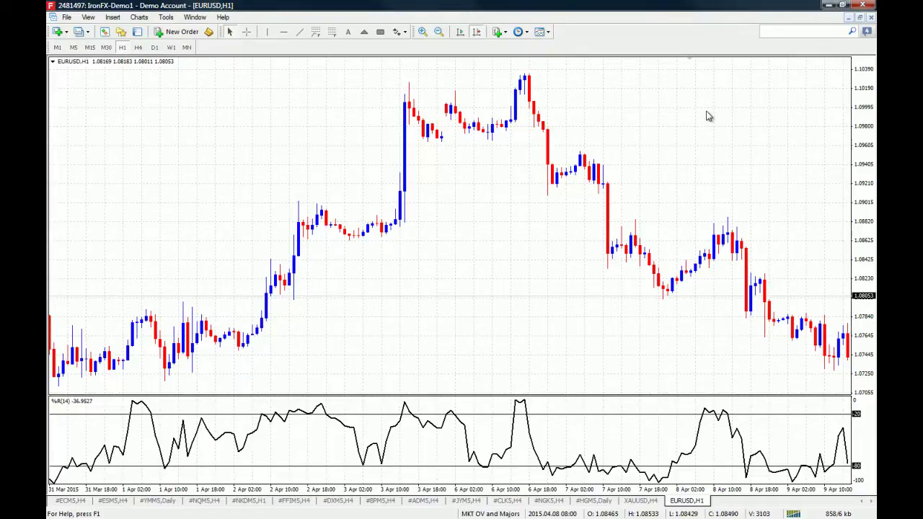
{"action": "scroll", "coordinate": [704, 113], "scroll_direction": "left", "scroll_amount": 3}
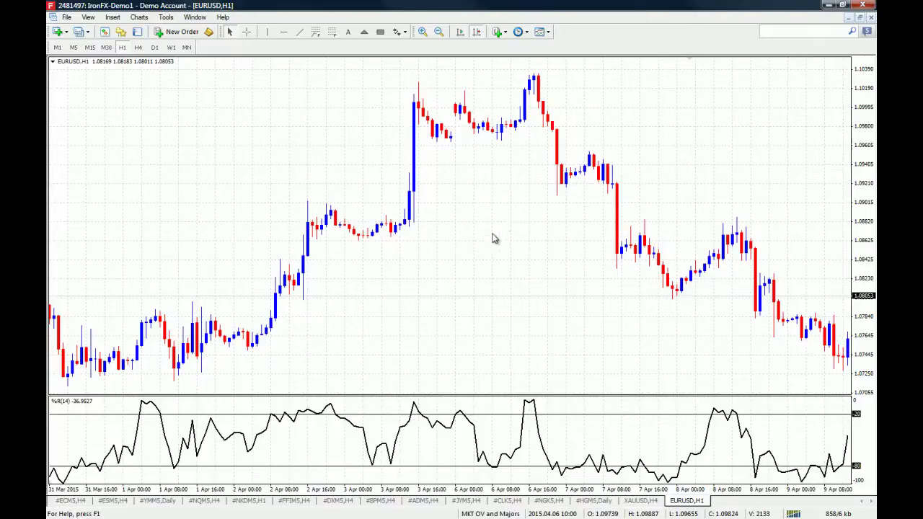
{"action": "left_click", "coordinate": [380, 32]}
Step: Draw a horizontal red support line near 1.0965 under the top-area lows
{"action": "left_click", "coordinate": [300, 33]}
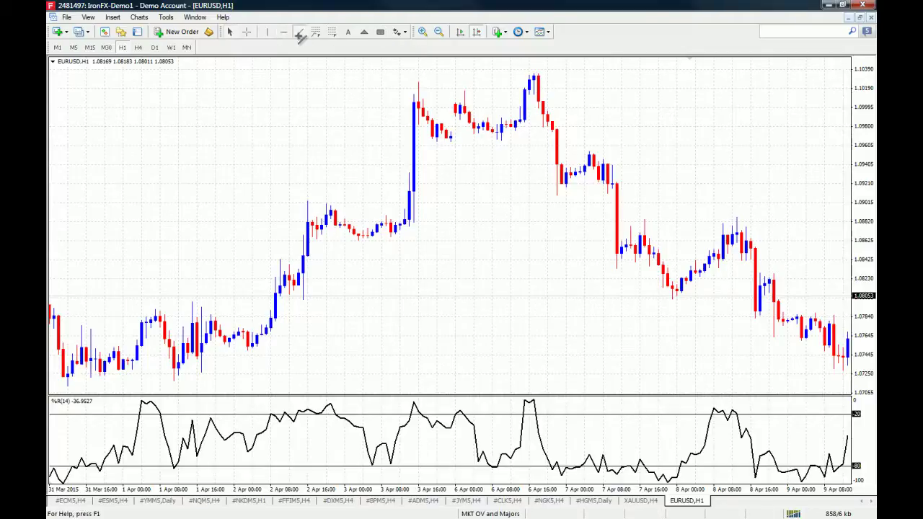
{"action": "left_click_drag", "start_coordinate": [433, 141], "coordinate": [625, 141]}
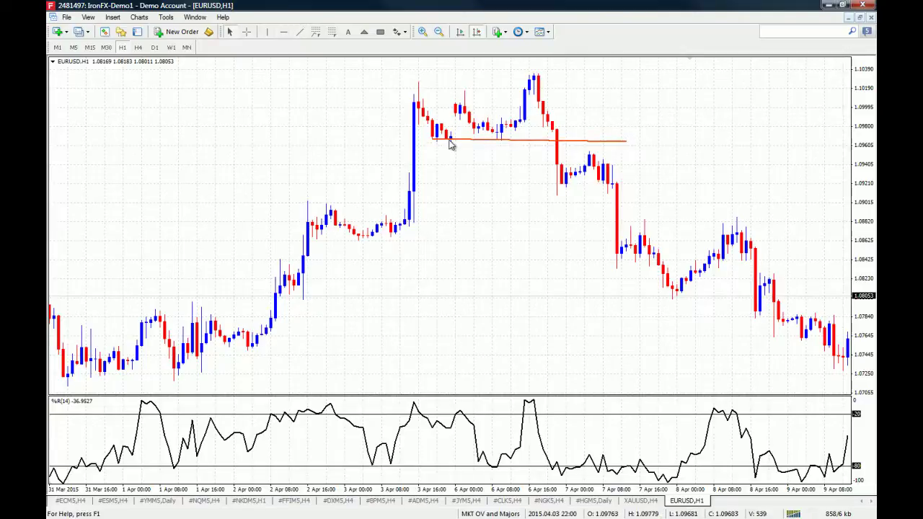
{"action": "left_click_drag", "start_coordinate": [432, 139], "coordinate": [424, 146]}
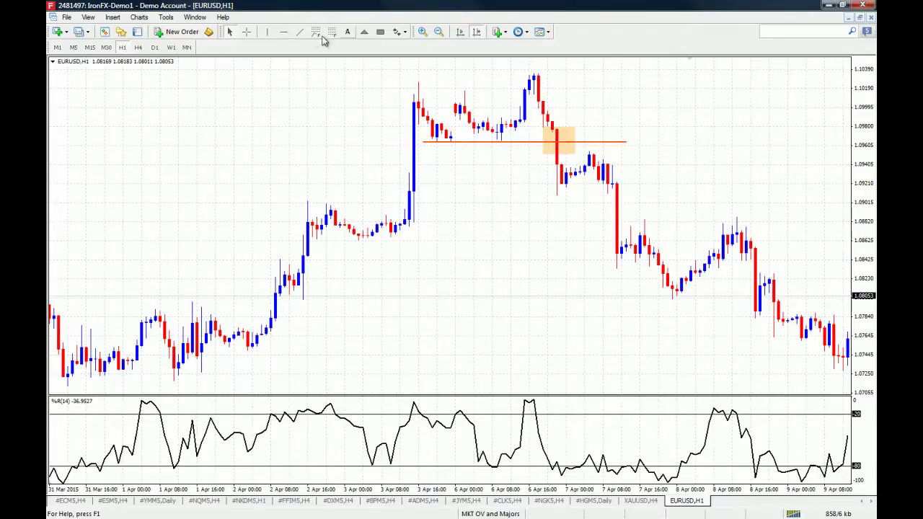
Step: Place a vertical line on the 6 Apr 18:00 bar, replacing a misplaced first attempt
{"action": "left_click", "coordinate": [267, 31]}
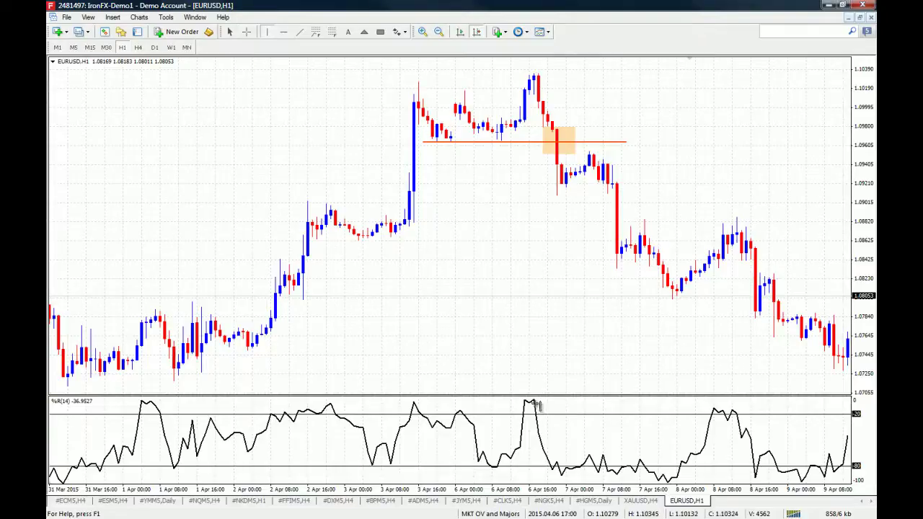
{"action": "left_click", "coordinate": [533, 406]}
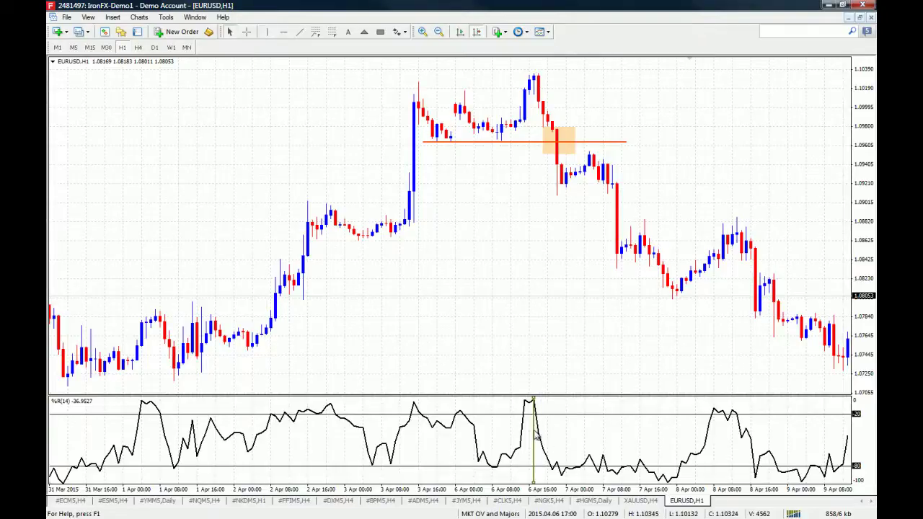
{"action": "key", "text": "Delete"}
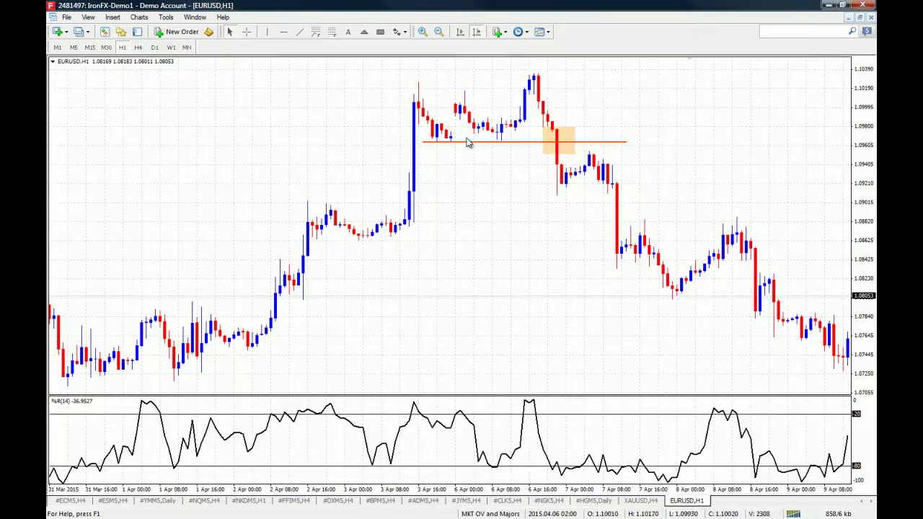
{"action": "left_click", "coordinate": [267, 32]}
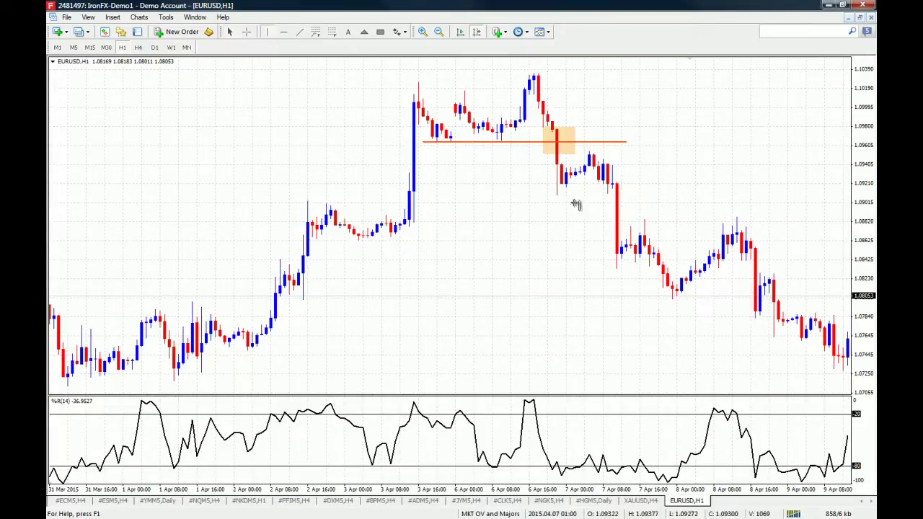
{"action": "left_click", "coordinate": [538, 381]}
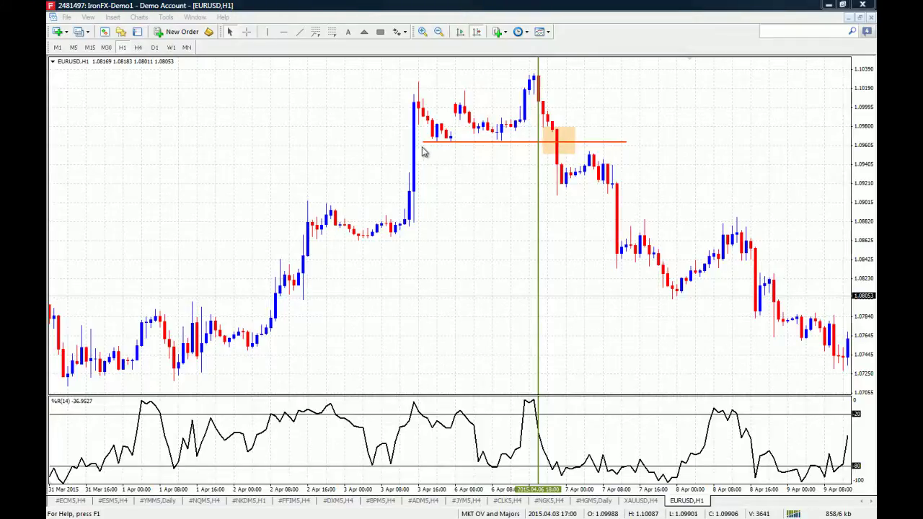
Step: Scroll the chart forward to bars through 9 Apr 22:00 and read Williams %R values
{"action": "left_click", "coordinate": [438, 325]}
{"action": "scroll", "coordinate": [438, 325], "scroll_direction": "down", "scroll_amount": 3}
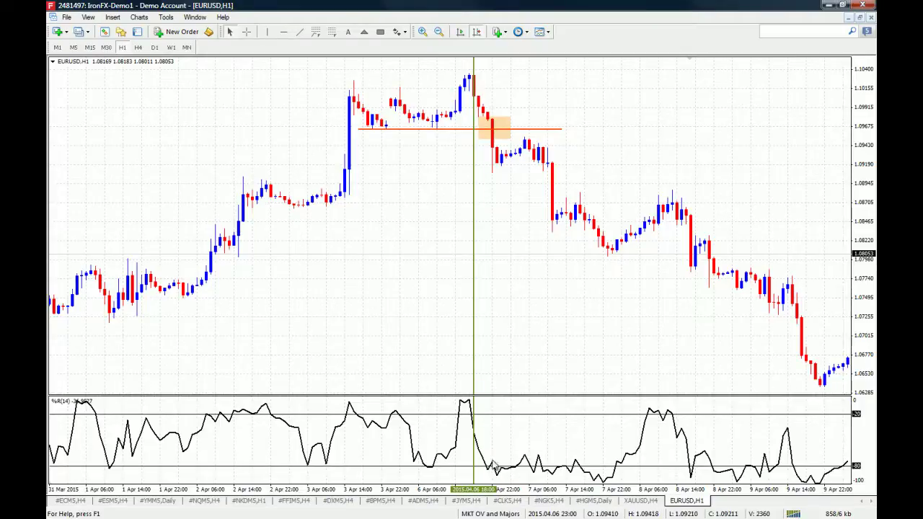
{"action": "mouse_move", "coordinate": [500, 479]}
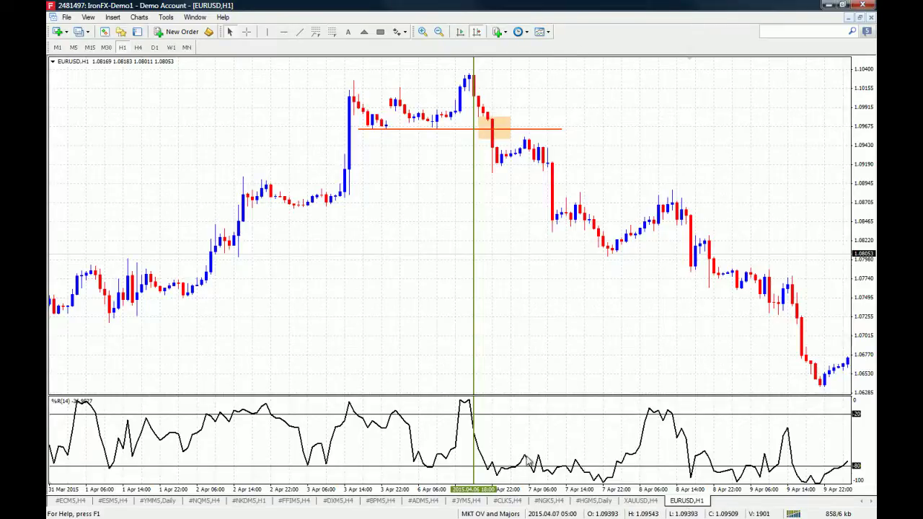
Step: Add a second vertical line at the 2015.04.07 11:00 bar after checking prices with the crosshair
{"action": "mouse_move", "coordinate": [534, 472]}
{"action": "middle_click", "coordinate": [546, 149]}
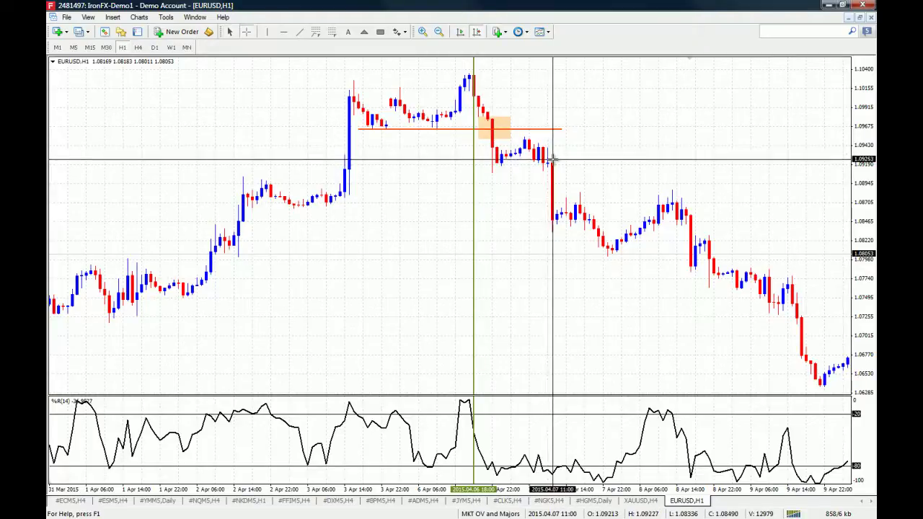
{"action": "middle_click", "coordinate": [555, 165]}
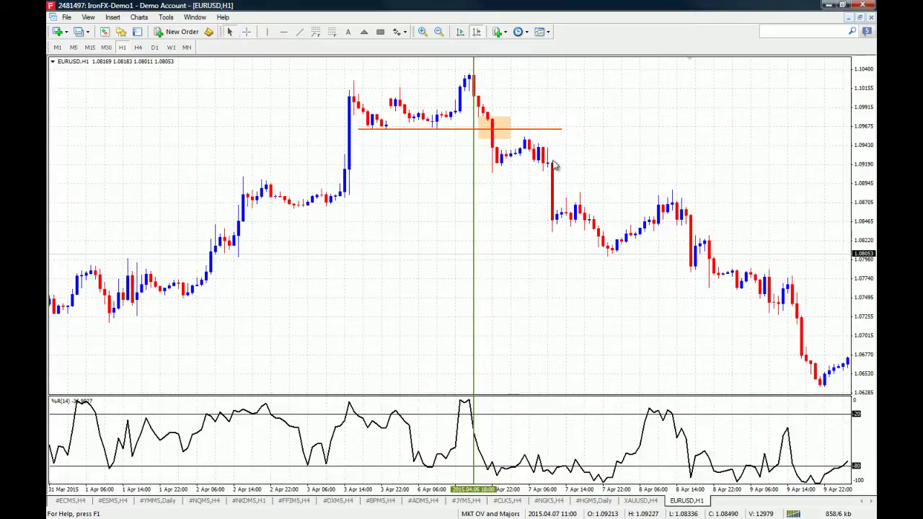
{"action": "left_click", "coordinate": [267, 32]}
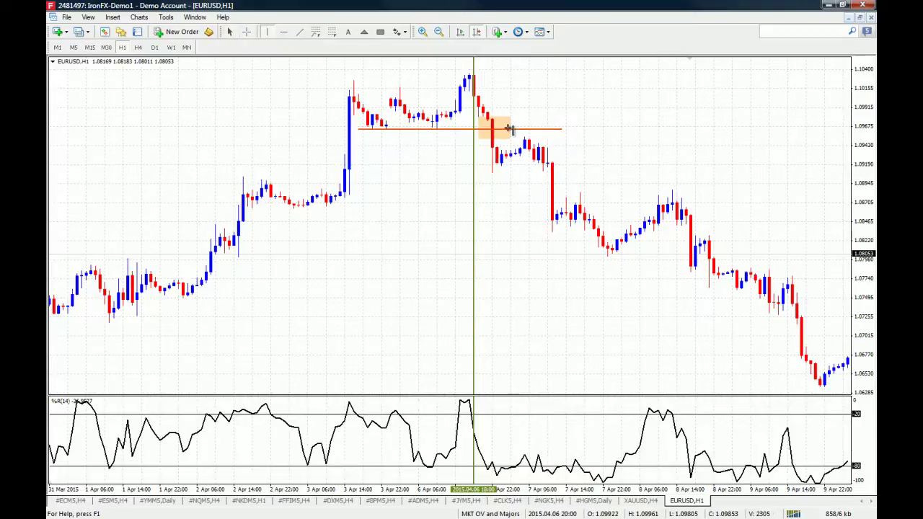
{"action": "left_click", "coordinate": [553, 167]}
{"action": "scroll", "coordinate": [548, 289], "scroll_direction": "down", "scroll_amount": 2}
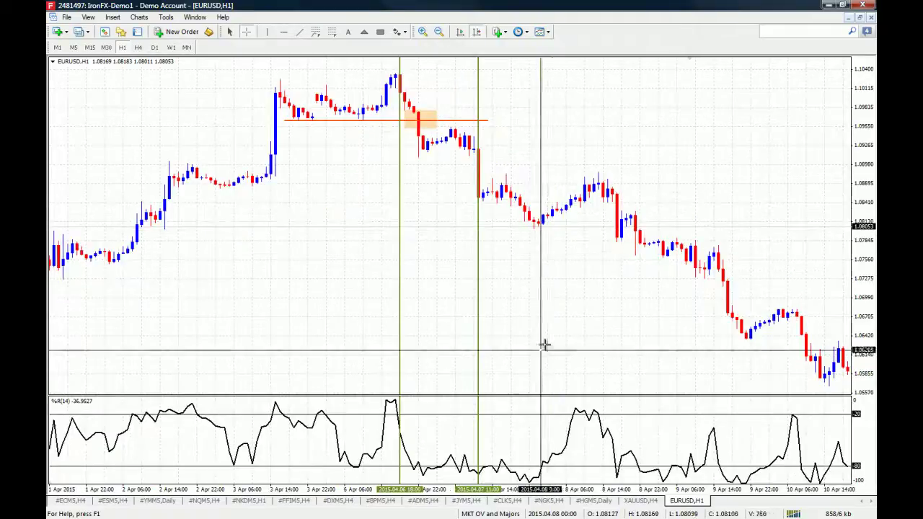
{"action": "scroll", "coordinate": [562, 295], "scroll_direction": "up", "scroll_amount": 2}
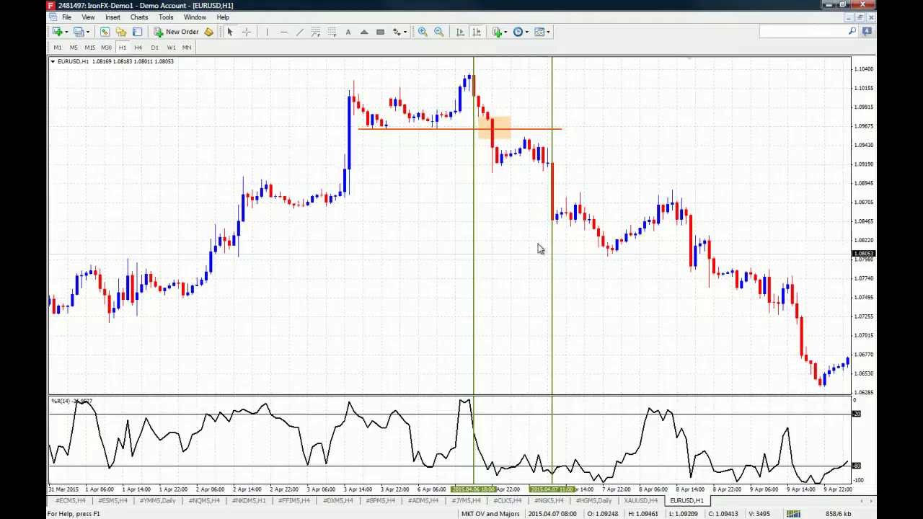
{"action": "left_click", "coordinate": [380, 32]}
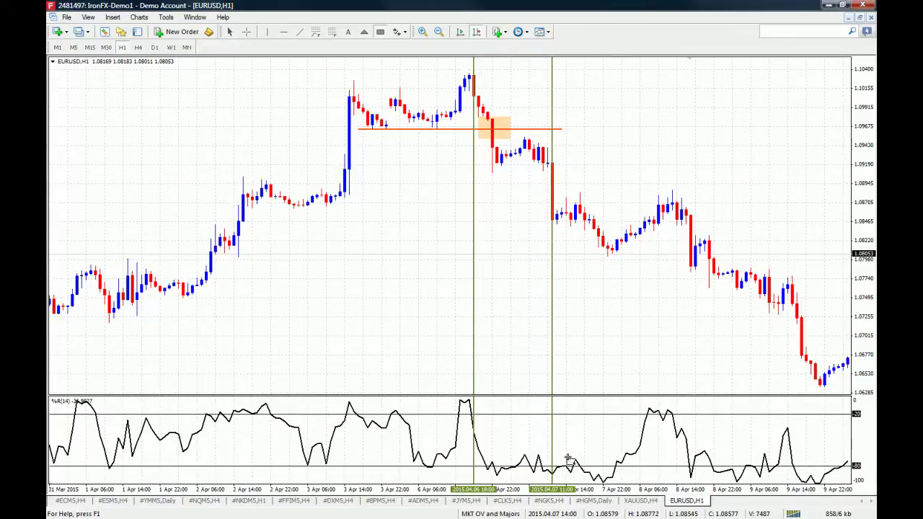
Step: Box the small %R bump and following candles, then add a vertical line at 7 Apr 19:00
{"action": "left_click_drag", "start_coordinate": [567, 459], "coordinate": [584, 472]}
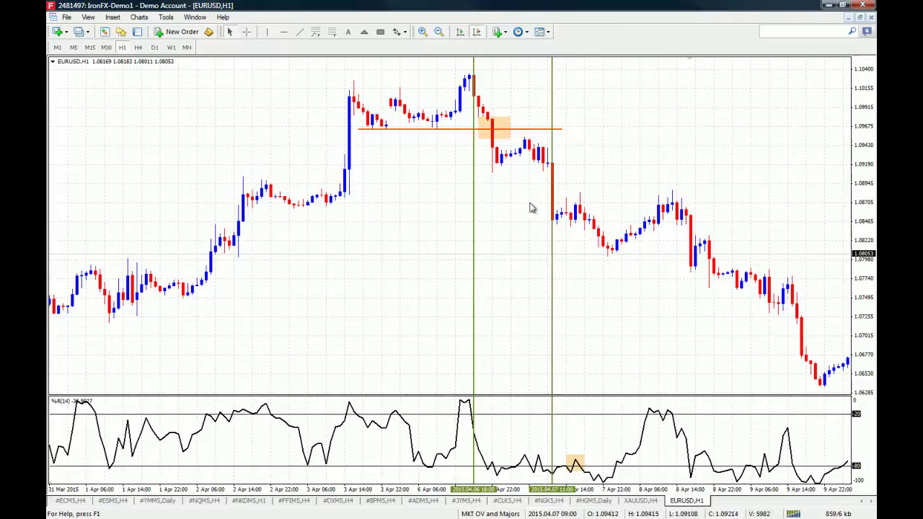
{"action": "left_click", "coordinate": [380, 31]}
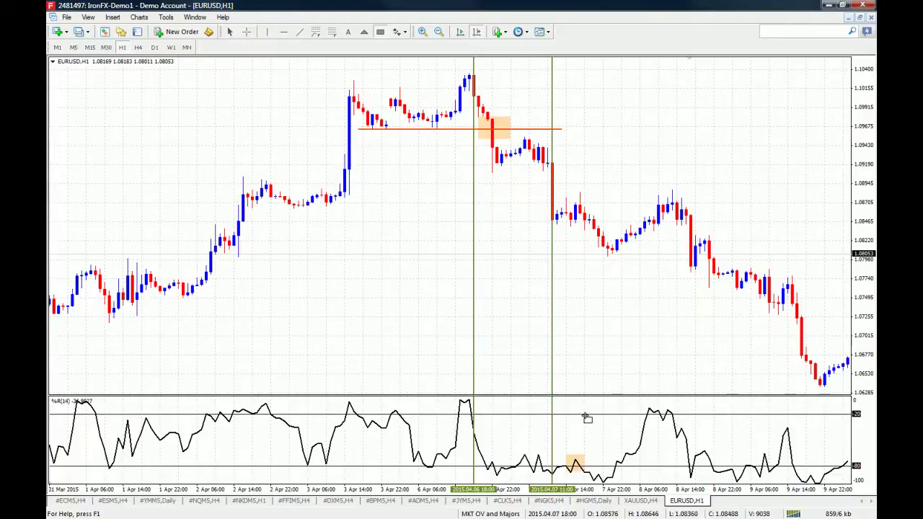
{"action": "left_click_drag", "start_coordinate": [563, 195], "coordinate": [589, 226]}
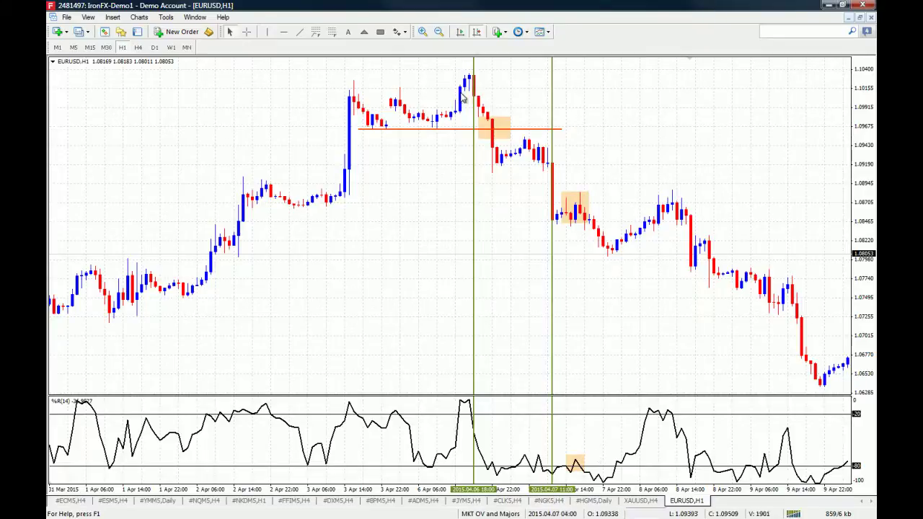
{"action": "left_click", "coordinate": [267, 31]}
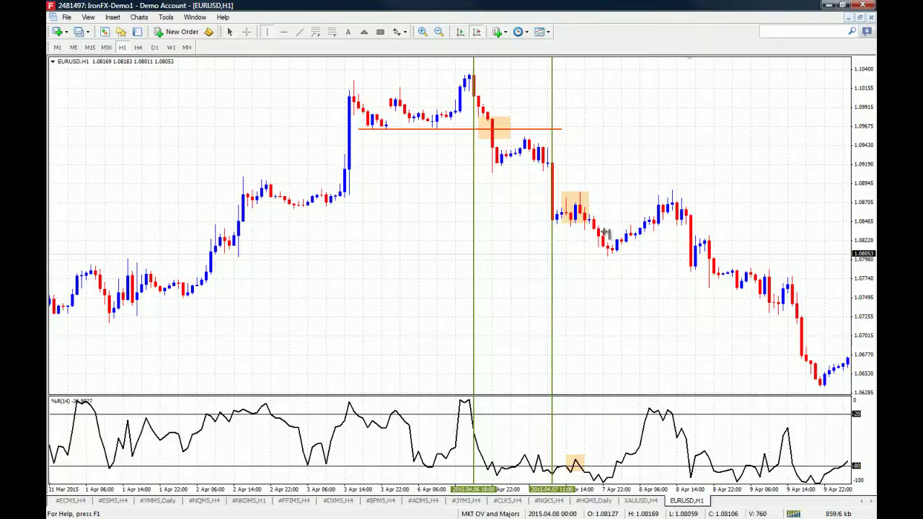
{"action": "left_click", "coordinate": [589, 216]}
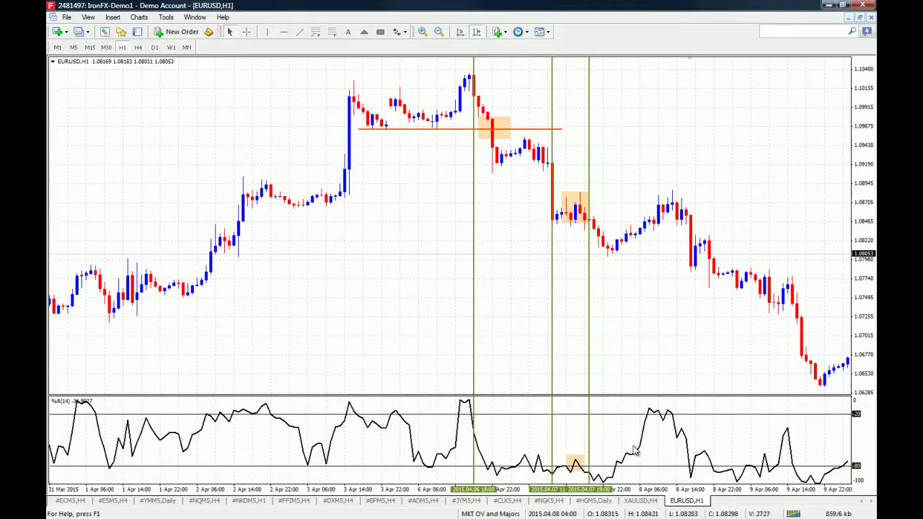
{"action": "middle_click", "coordinate": [646, 425]}
{"action": "scroll", "coordinate": [711, 339], "scroll_direction": "up", "scroll_amount": 3}
{"action": "middle_click", "coordinate": [711, 339]}
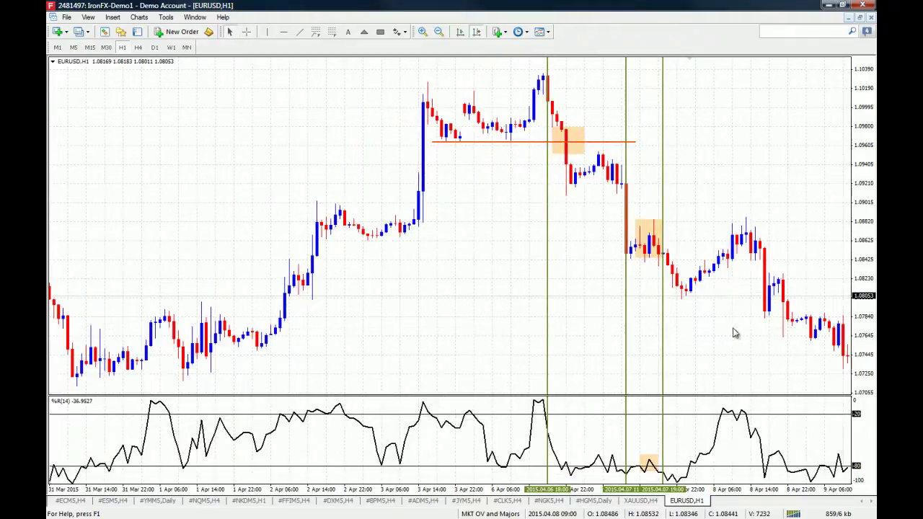
{"action": "left_click_drag", "start_coordinate": [733, 332], "coordinate": [707, 416]}
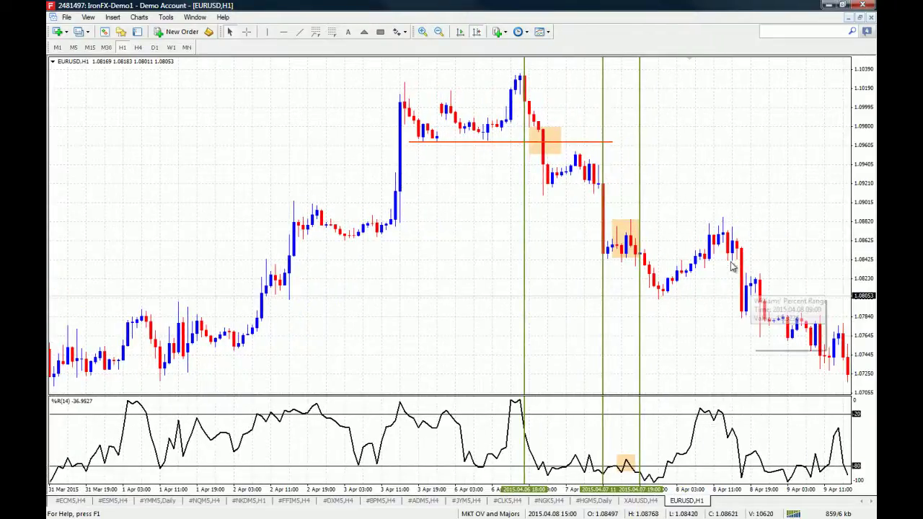
{"action": "middle_click", "coordinate": [653, 249]}
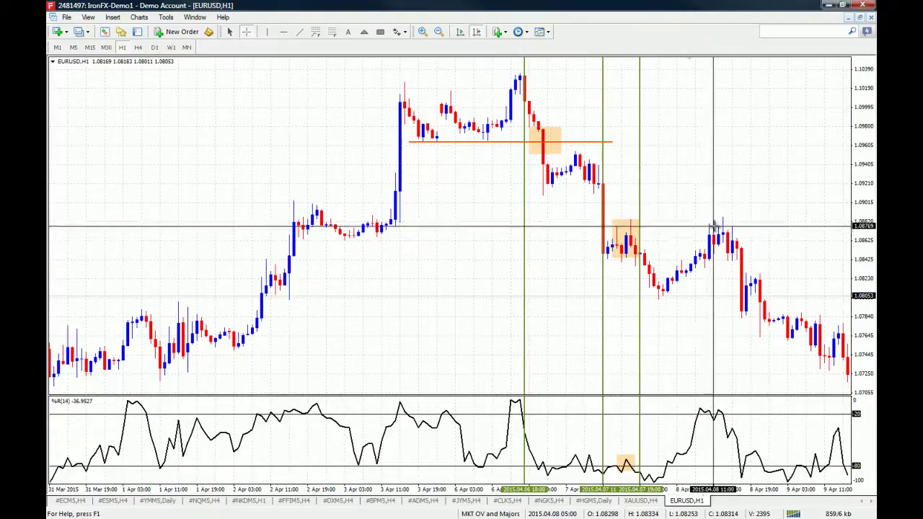
{"action": "right_click", "coordinate": [555, 197]}
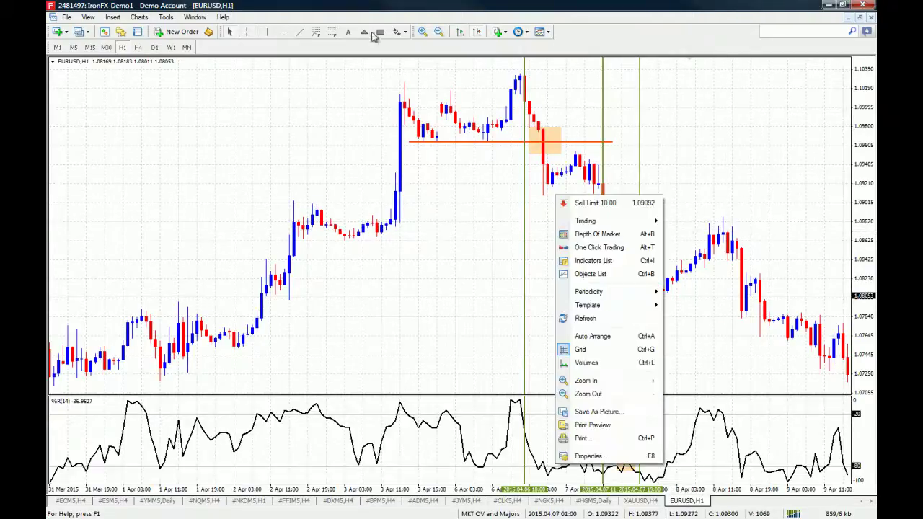
{"action": "left_click", "coordinate": [382, 35]}
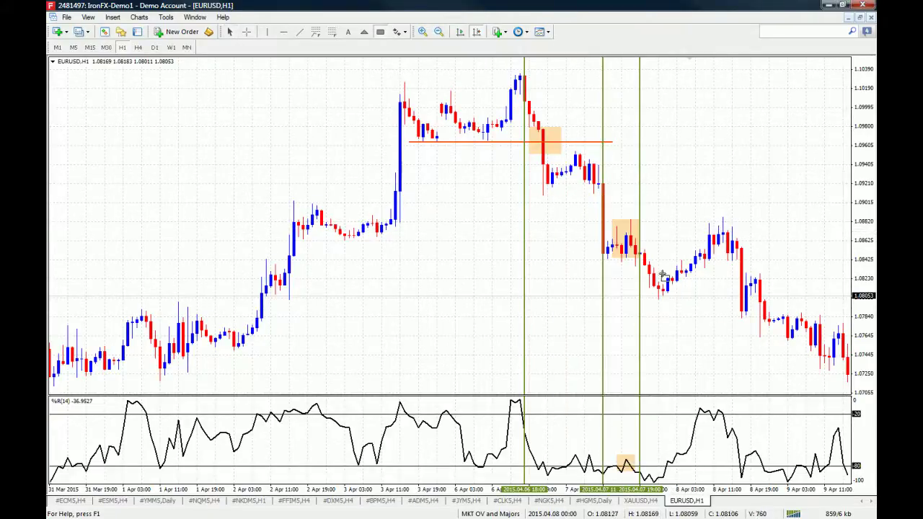
Step: Box the 8 Apr rally candles and the %R peak near -20, discarding a stray vertical line
{"action": "left_click_drag", "start_coordinate": [670, 294], "coordinate": [727, 215]}
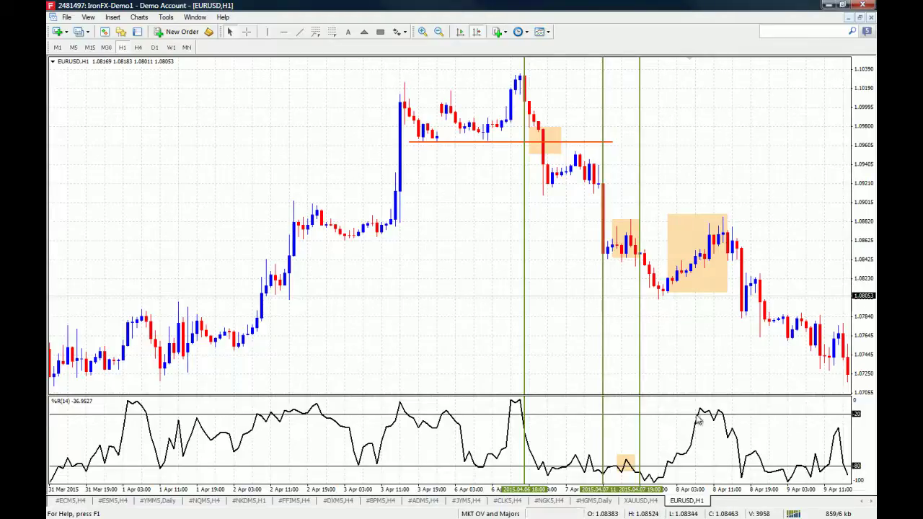
{"action": "left_click", "coordinate": [380, 32]}
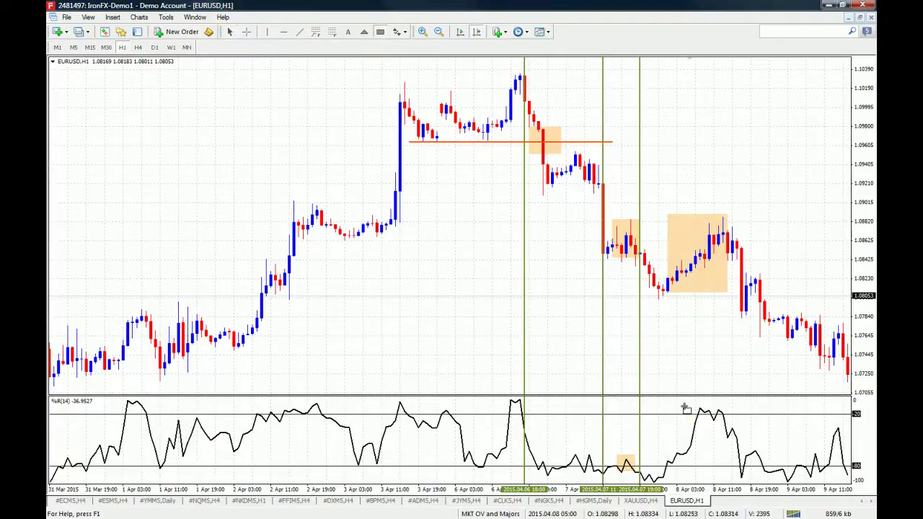
{"action": "left_click_drag", "start_coordinate": [687, 406], "coordinate": [732, 420]}
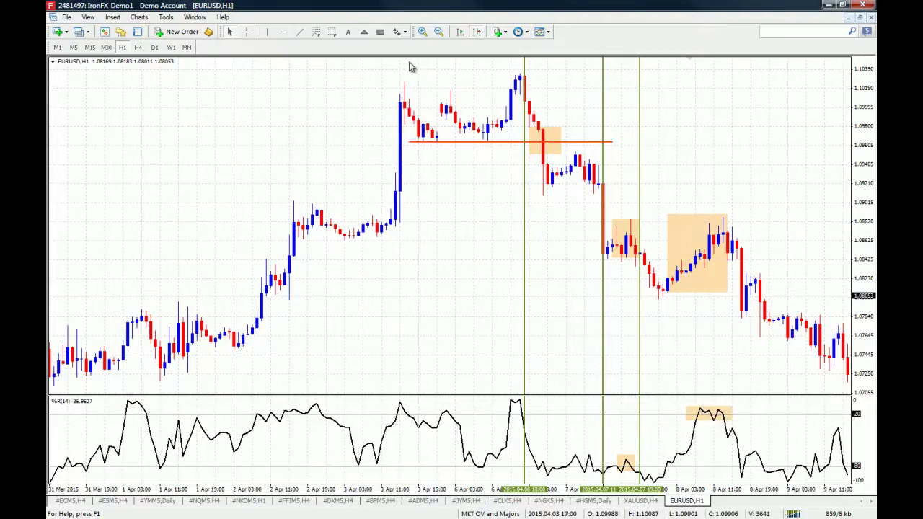
{"action": "left_click", "coordinate": [267, 34]}
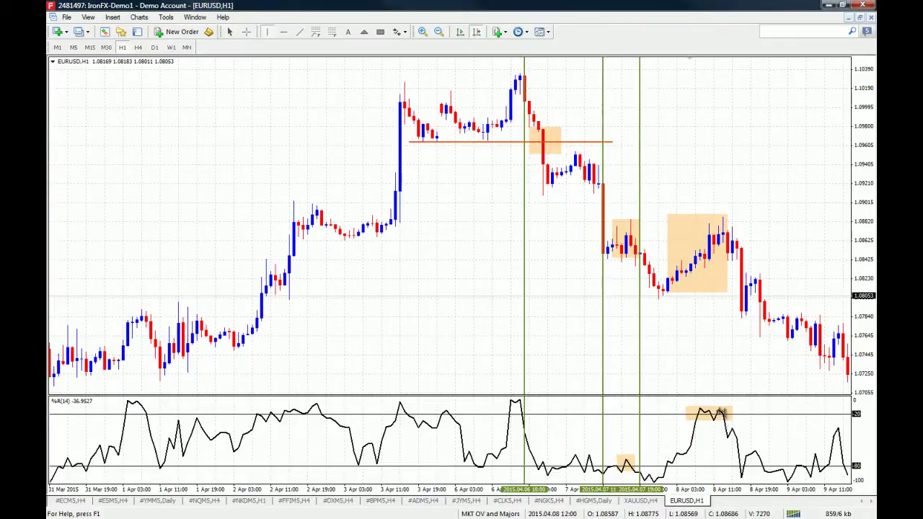
{"action": "left_click", "coordinate": [722, 414]}
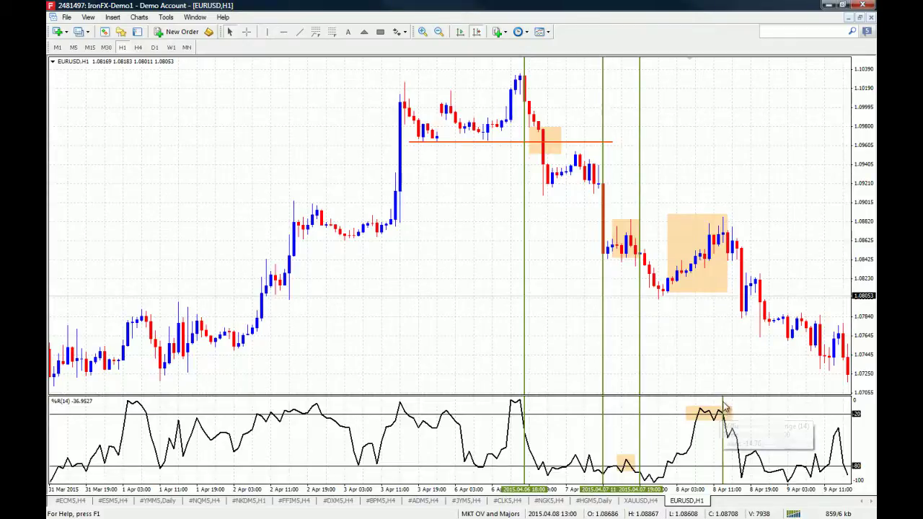
{"action": "key", "text": "BackSpace"}
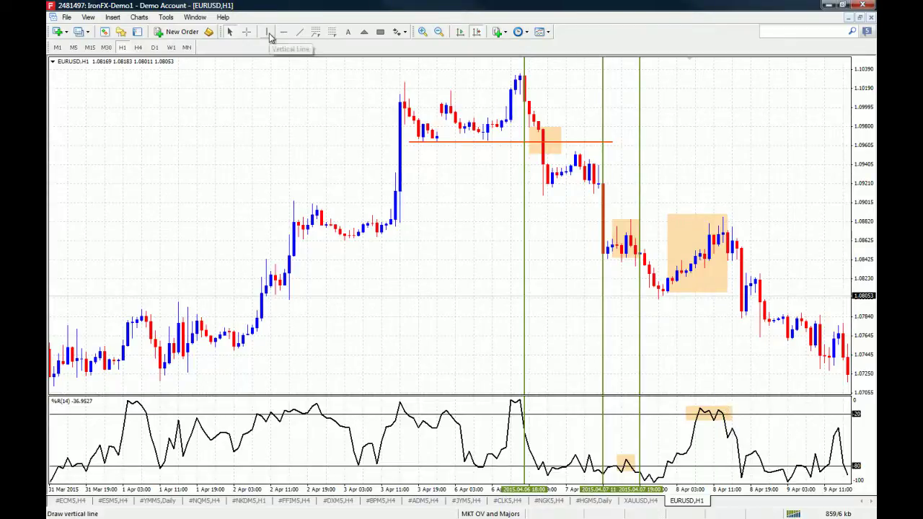
Step: Mark 2015.04.08 13:00 with a vertical line, then measure price moves toward 1.0965 with the crosshair
{"action": "left_click", "coordinate": [265, 34]}
{"action": "left_click", "coordinate": [723, 385]}
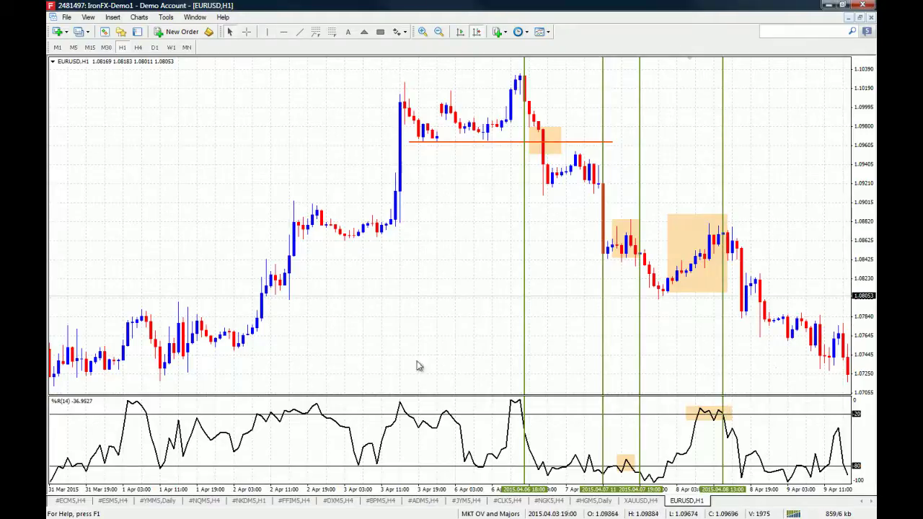
{"action": "key", "text": "ctrl+f"}
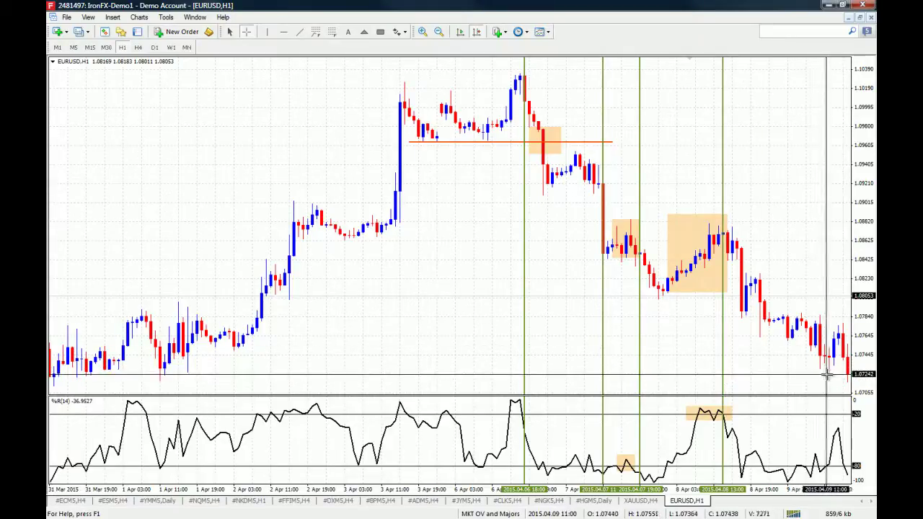
{"action": "left_click_drag", "start_coordinate": [828, 374], "coordinate": [542, 139]}
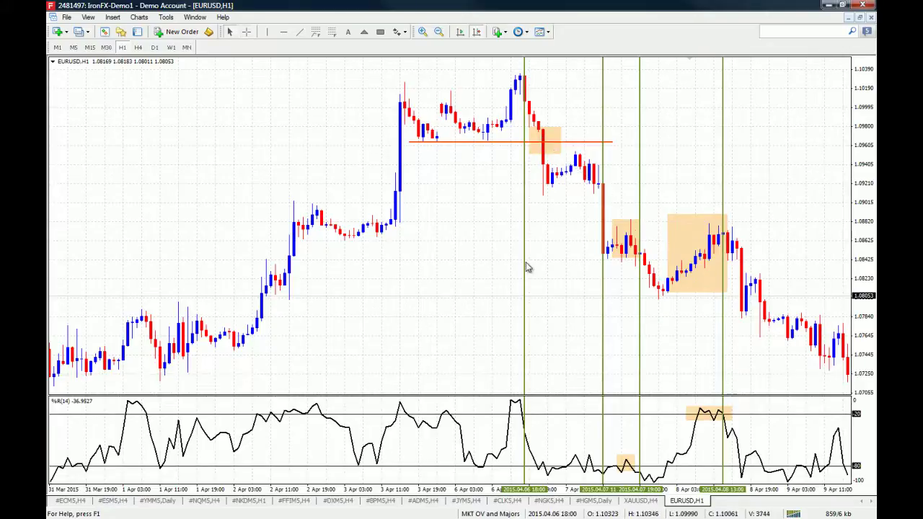
{"action": "middle_click", "coordinate": [340, 212]}
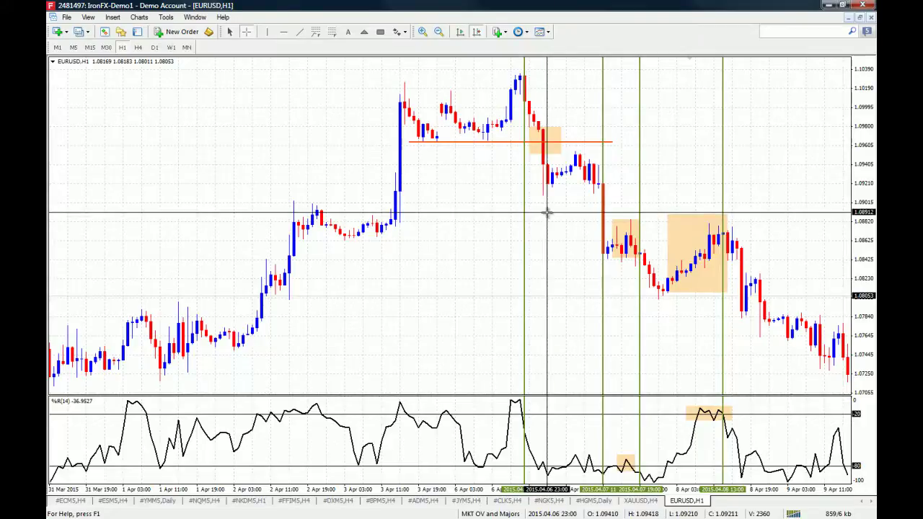
{"action": "left_click_drag", "start_coordinate": [548, 196], "coordinate": [549, 145]}
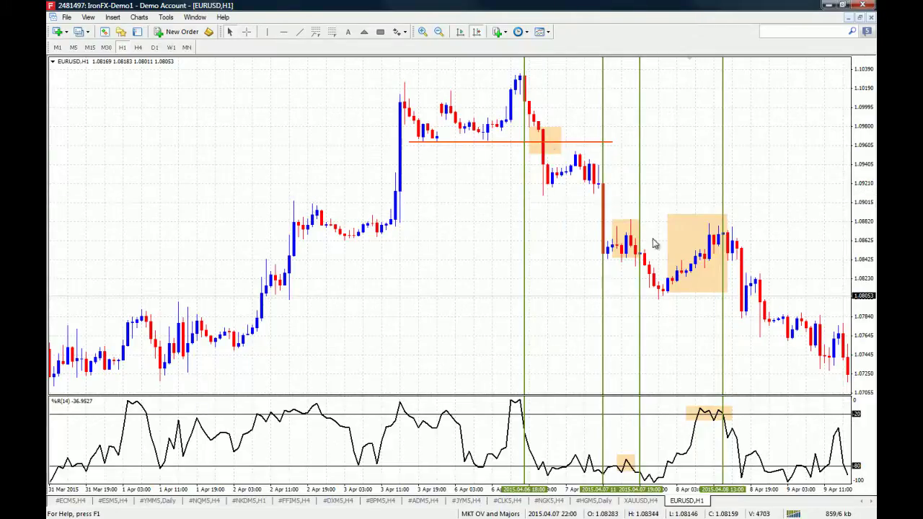